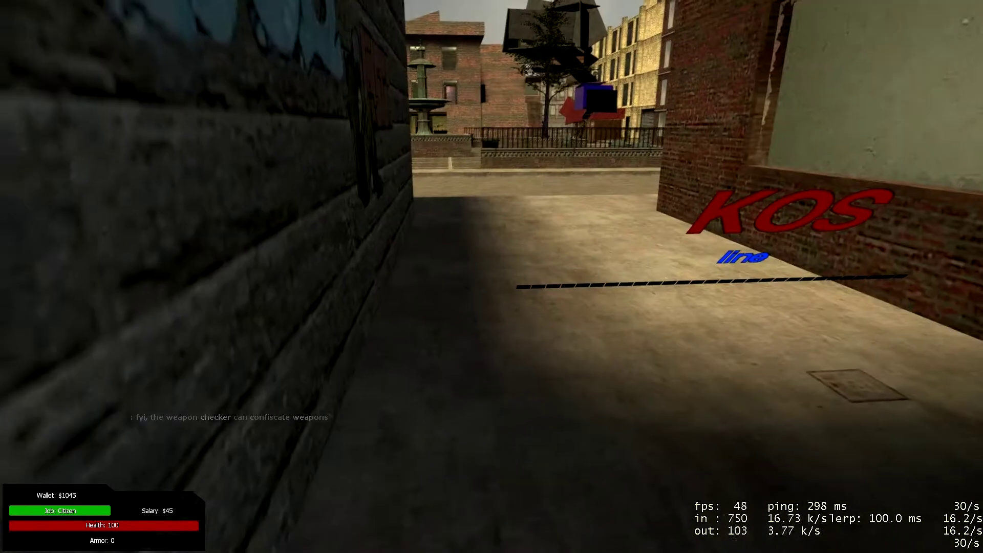
Speak over voice chat at the KOS building's door
key(x)
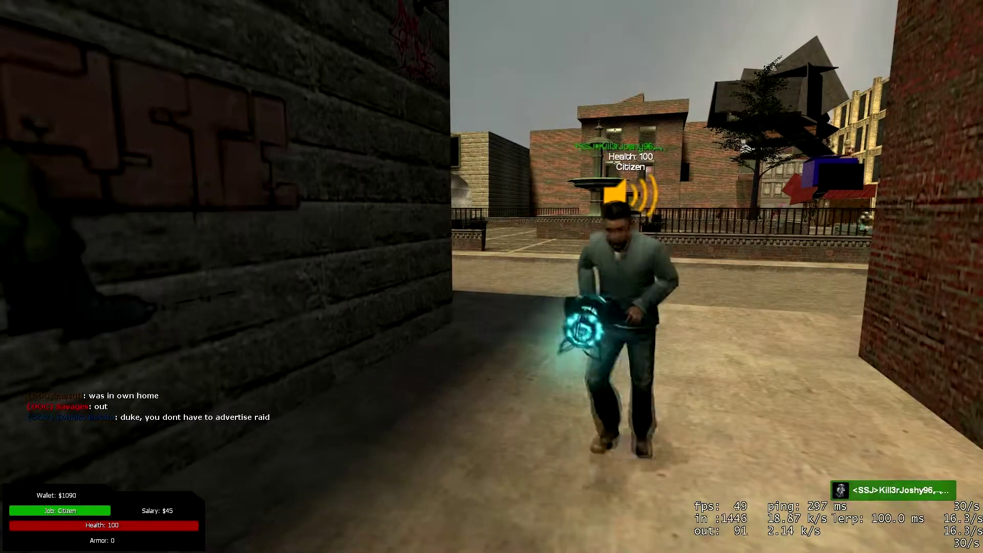
Talk with the approaching citizen over voice chat
key(v)
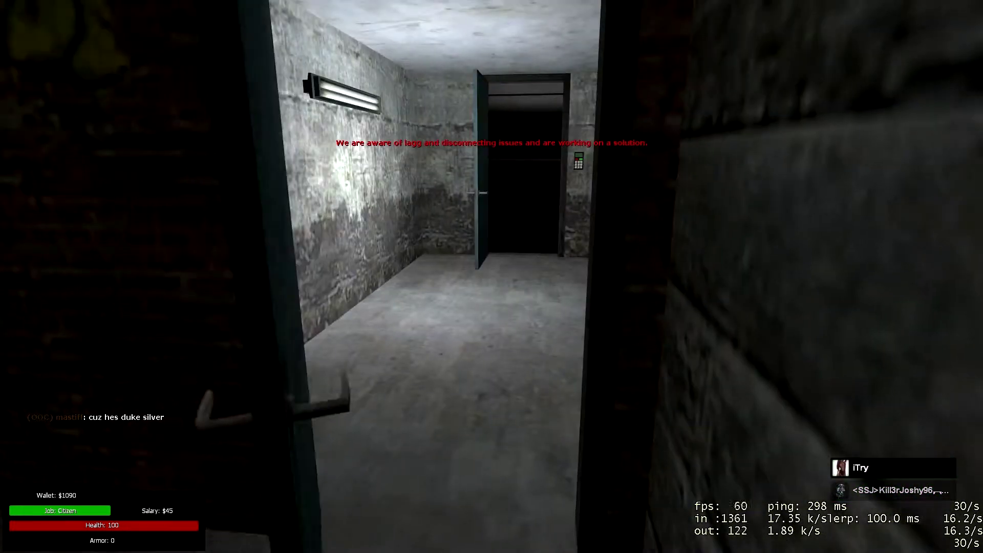
Enter the corridor, talk over voice chat, and turn toward the players at the door
key(x)
key(w)
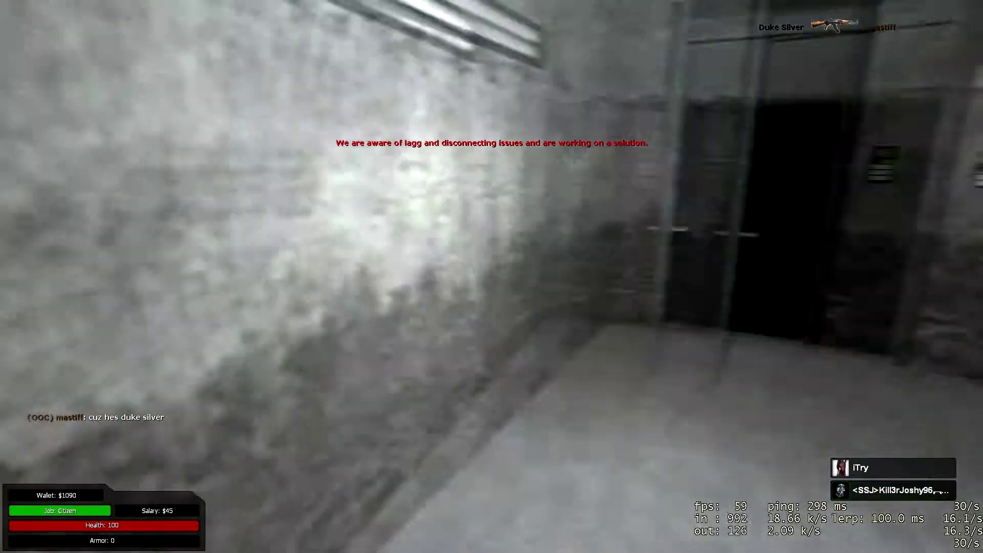
key(x)
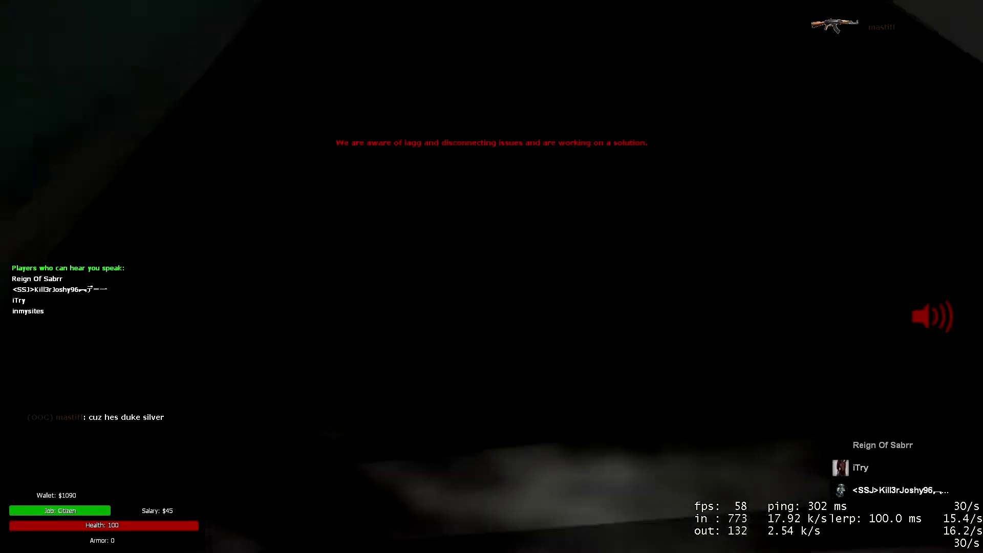
key(x)
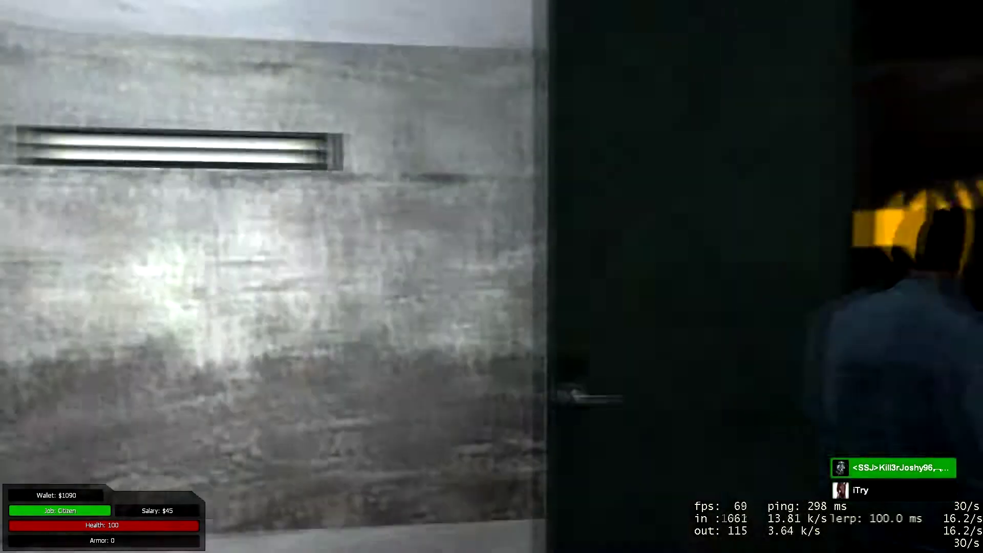
key(x)
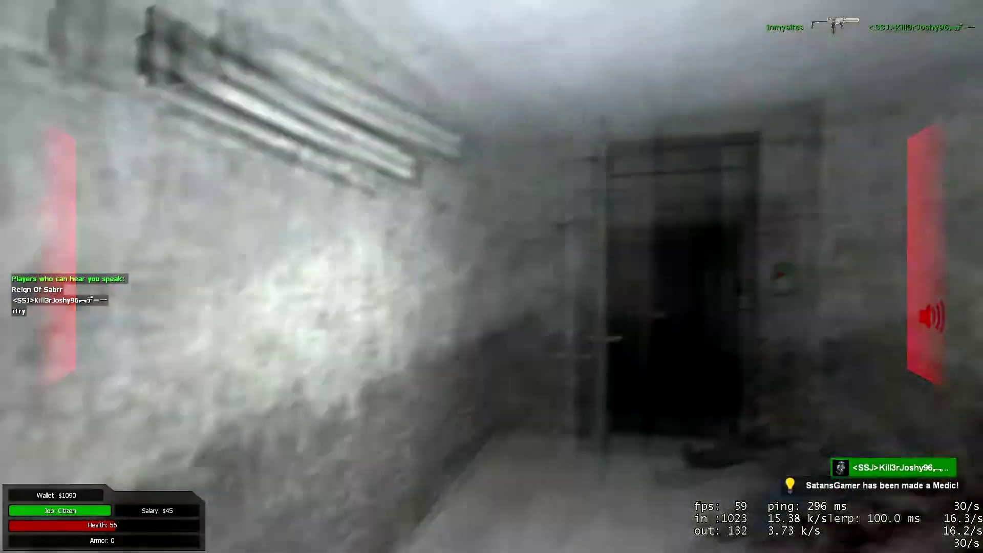